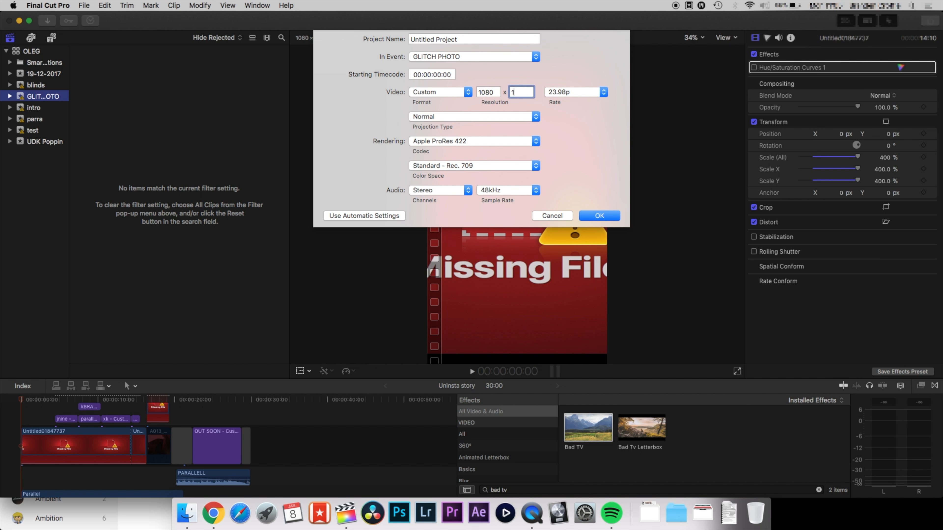
Set the new 1080 × 1920 project's frame rate to 25p and create the project.
click(555, 93)
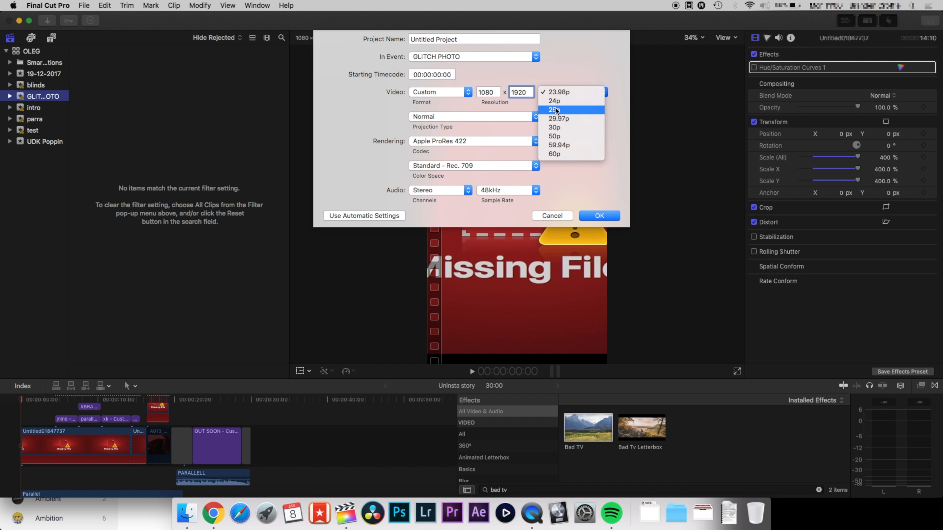
click(555, 110)
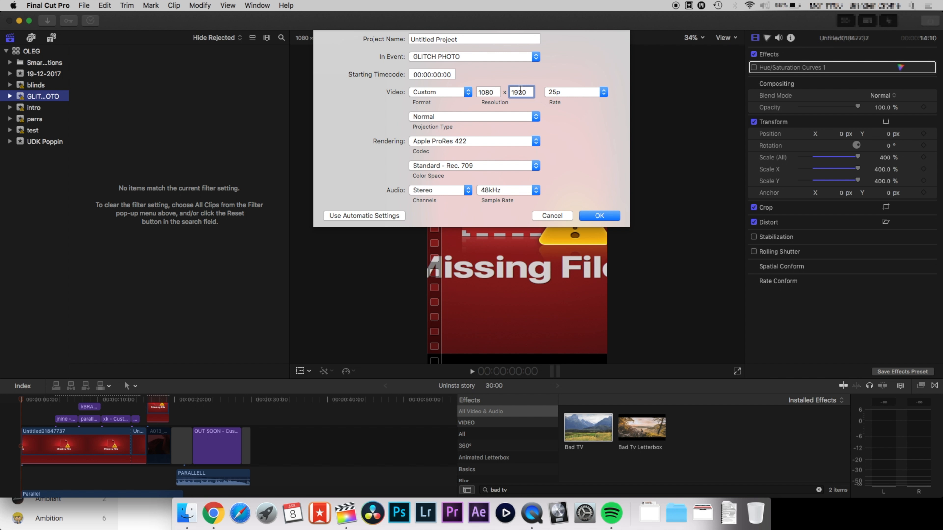
click(599, 216)
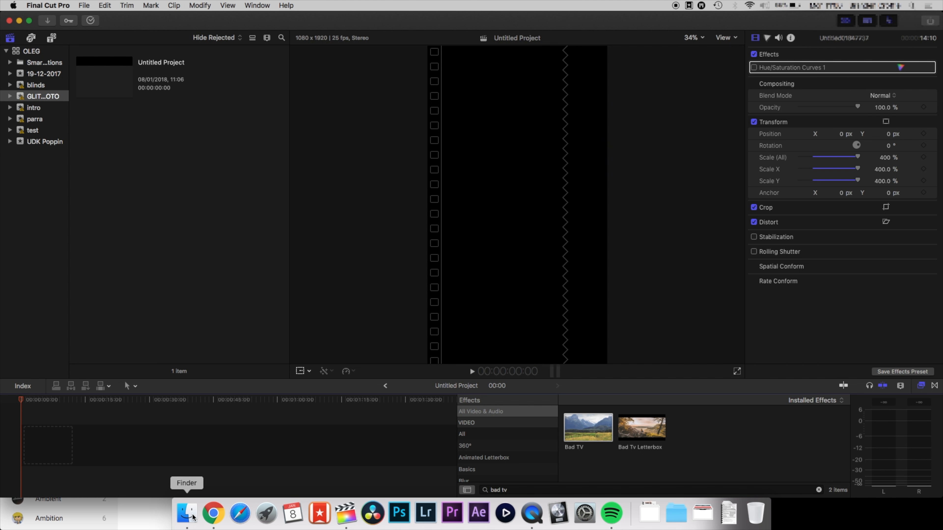
Bring the five selected photos from Finder into the project's timeline.
click(193, 518)
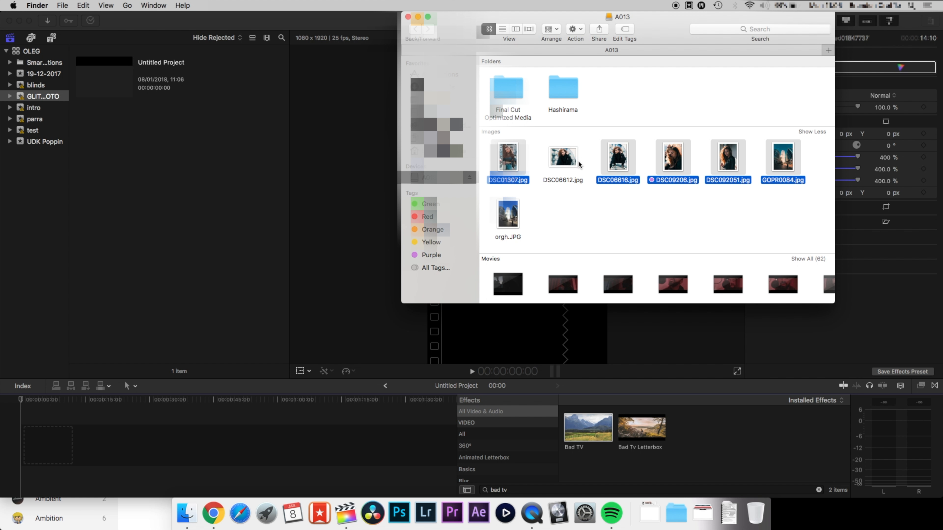
drag(610, 164, 48, 441)
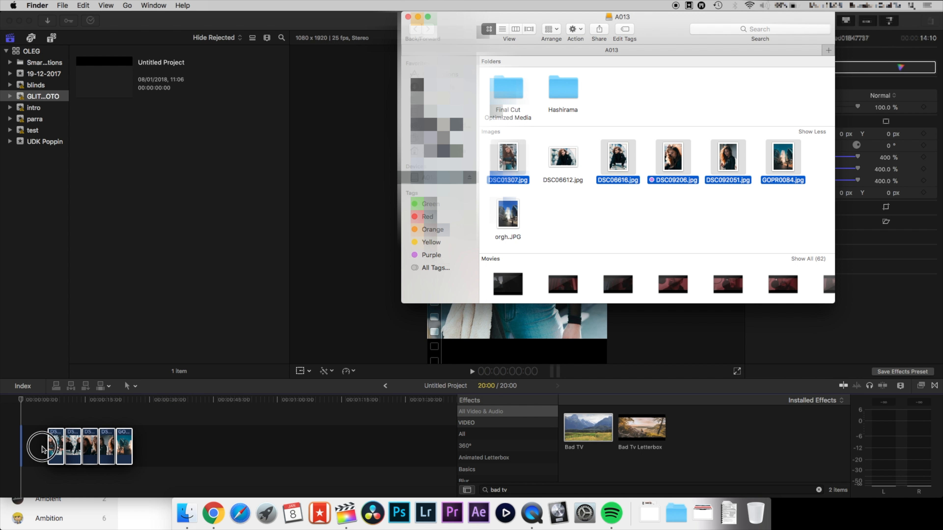
click(23, 402)
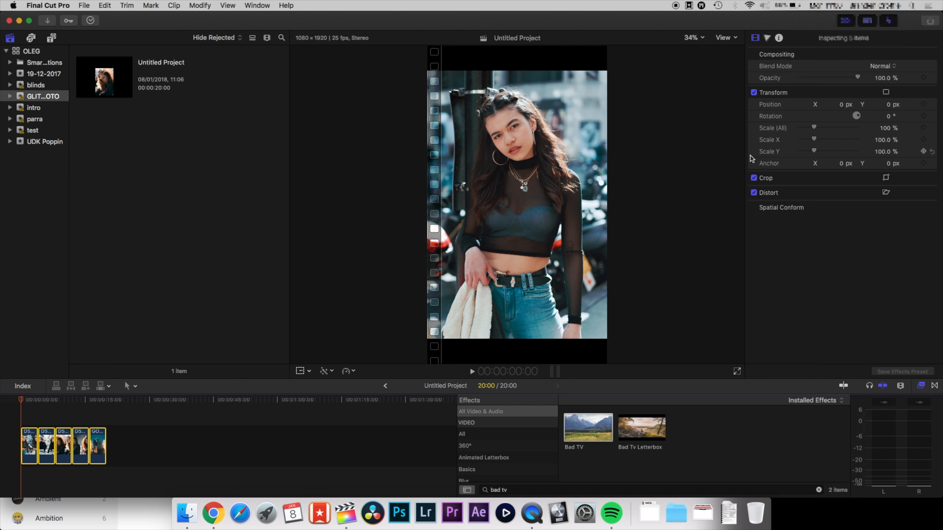
Set the photo clips' Scale (All) to 135%.
drag(813, 127, 820, 129)
key(super+equal)
key(super+equal)
key(super+equal)
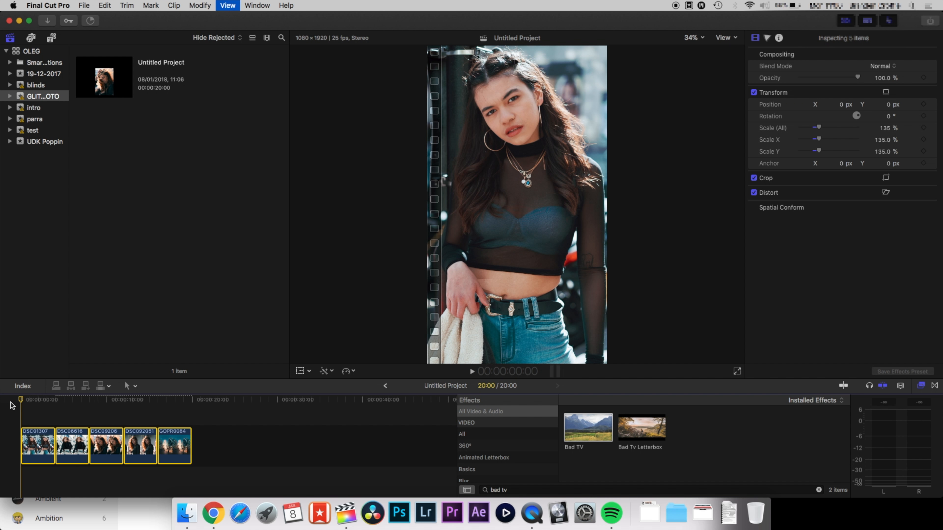
Search the effects browser for bad t and apply the Bad TV effect to the first photo clip.
click(789, 491)
key(BackSpace)
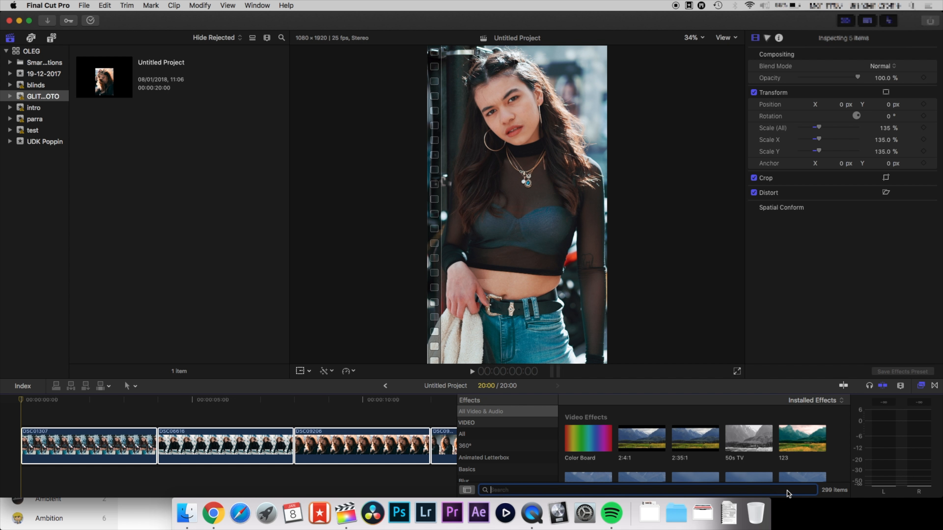
text(bad tv)
drag(588, 427, 91, 450)
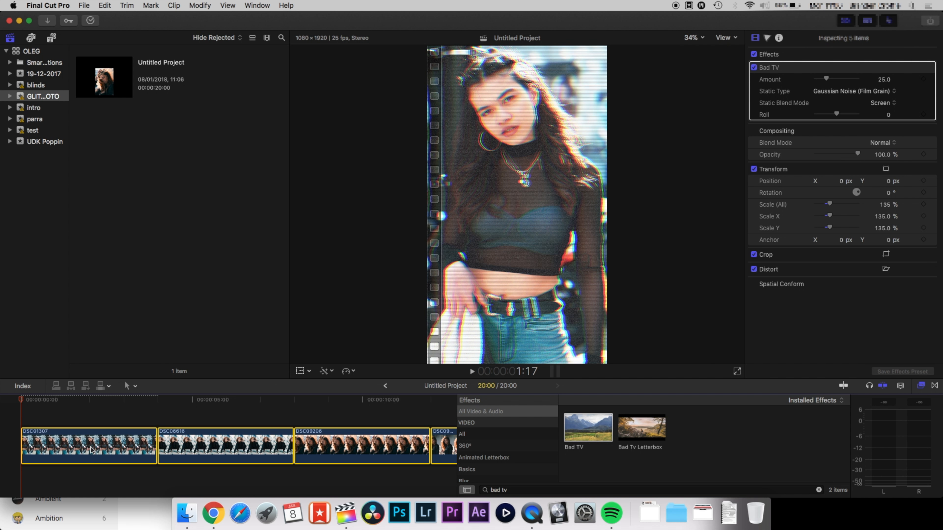
Extend the first photo clip to a duration of about 9:19.
key(space)
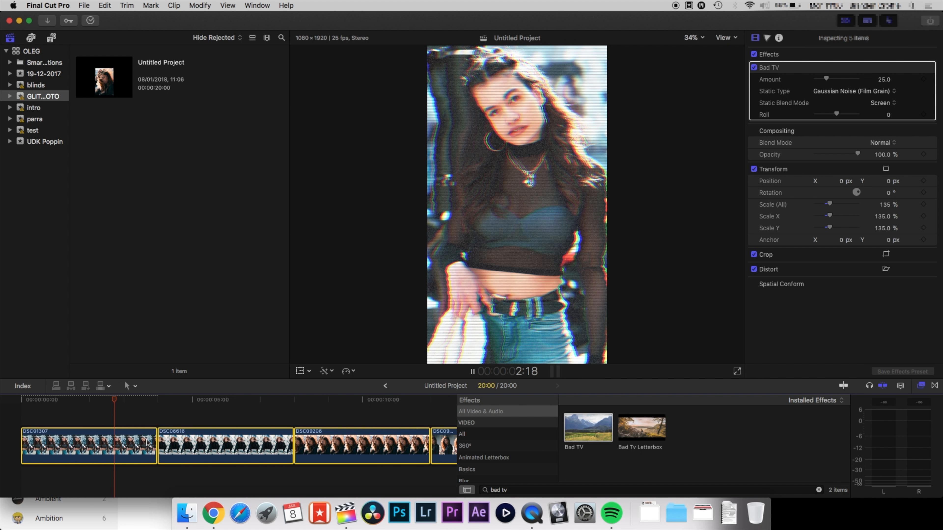
drag(153, 445, 351, 446)
key(space)
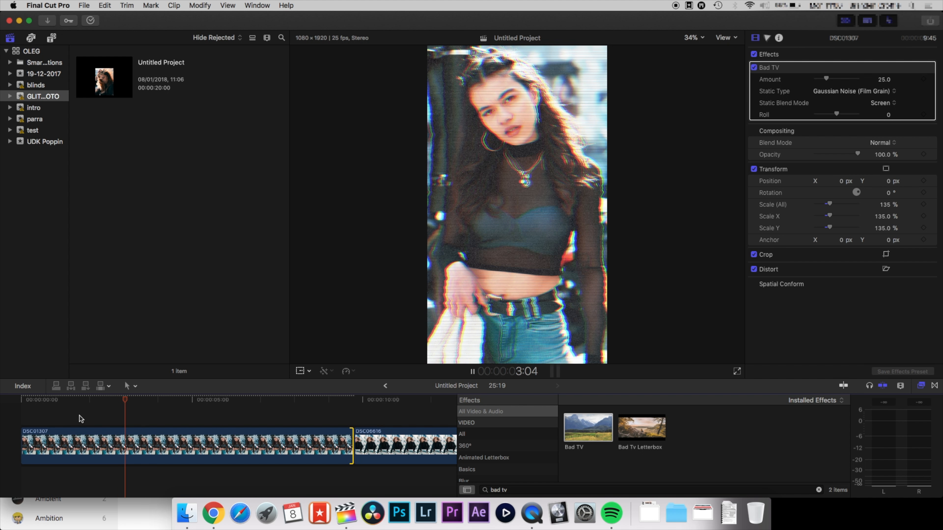
key(space)
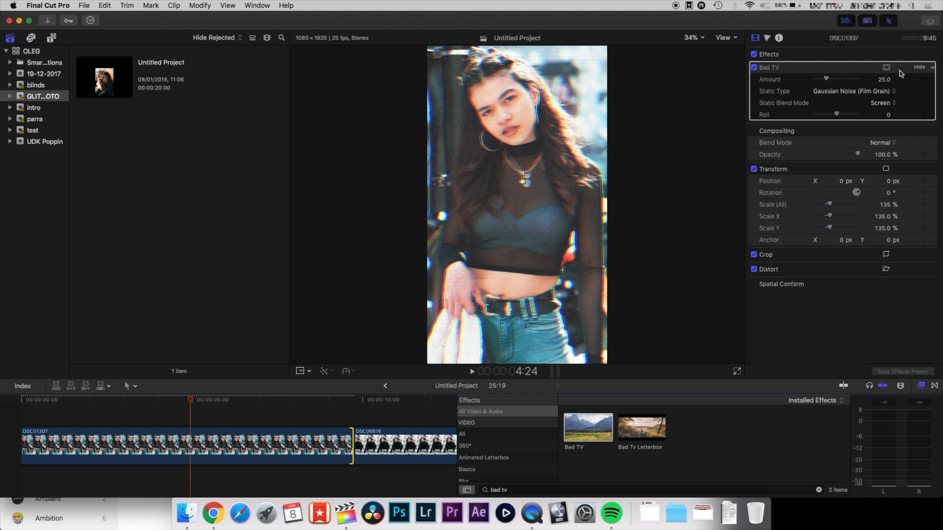
Add a color mask to the Bad TV effect, sampling the background in the frame's upper-right corner.
click(887, 68)
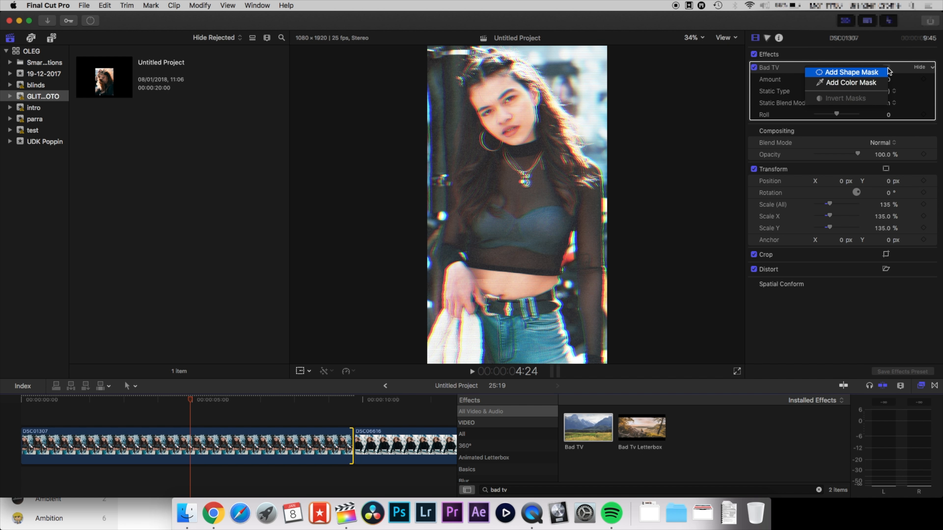
click(874, 84)
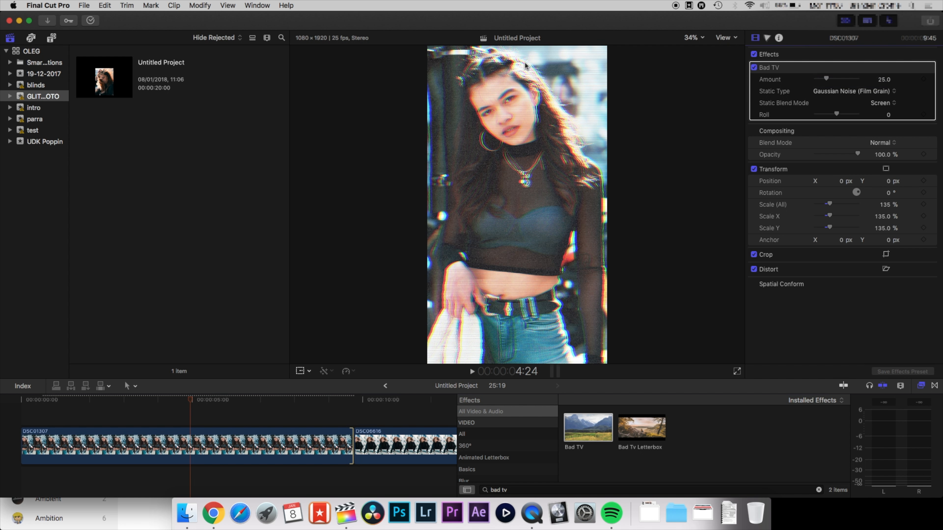
click(113, 443)
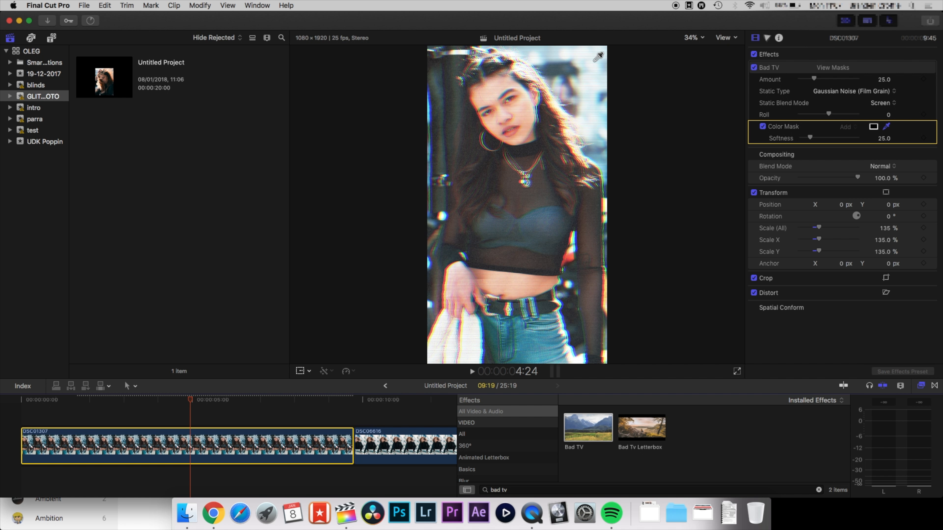
drag(583, 56, 590, 65)
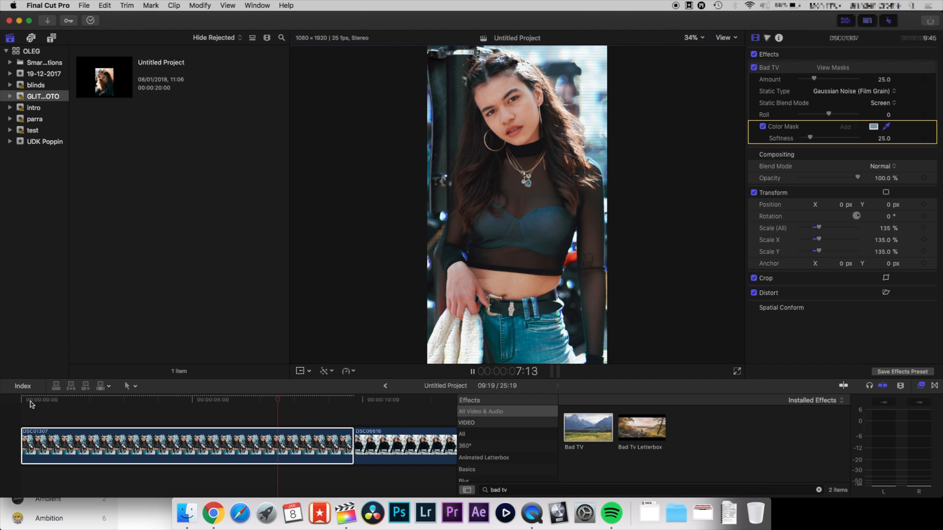
click(30, 401)
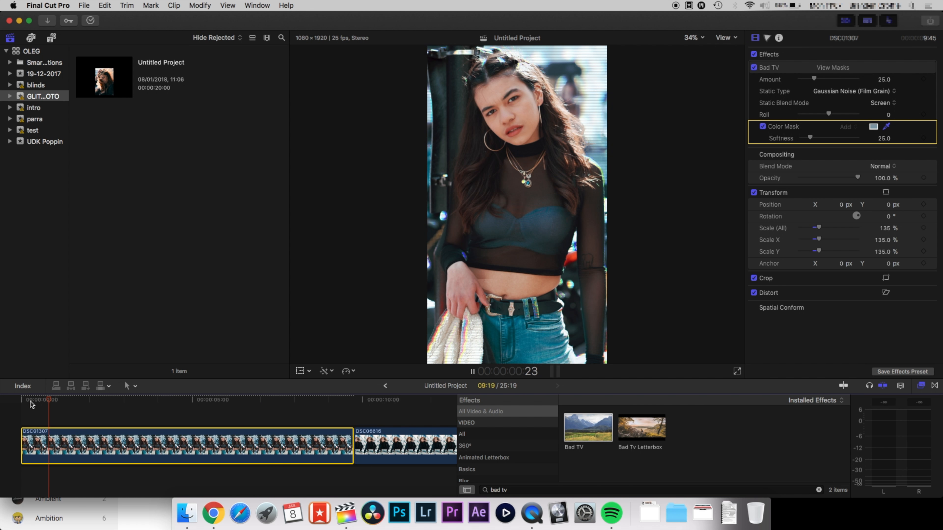
click(21, 402)
Nudge the Bad TV Amount to about 25.24 and set Static Type to TV static.
key(space)
drag(814, 79, 818, 85)
key(space)
key(space)
click(824, 90)
click(825, 91)
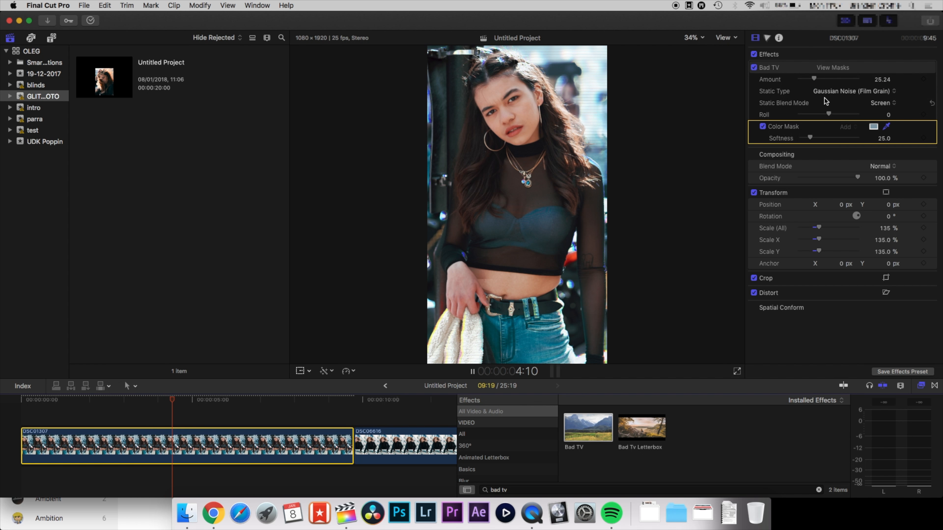
click(825, 91)
click(826, 72)
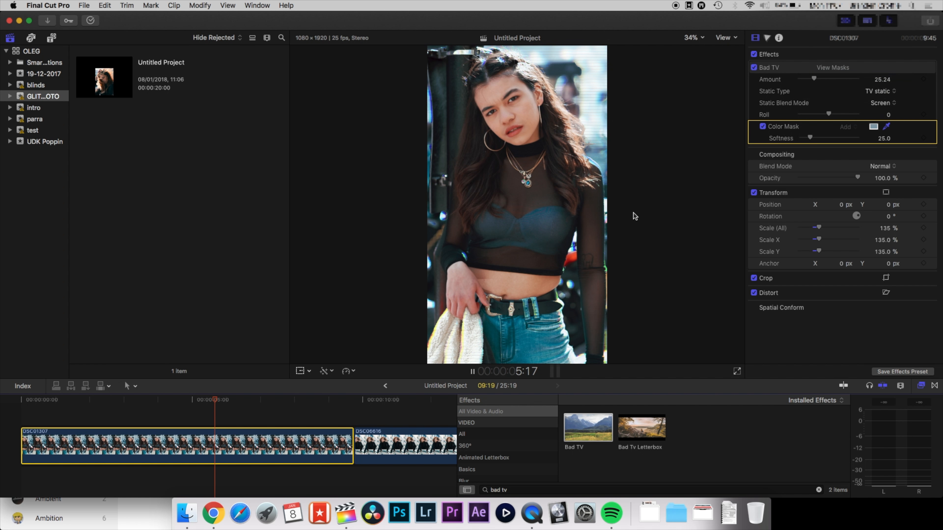
Extend the second photo clip to a duration of 7:00.
key(space)
scroll(347, 415, right, 5)
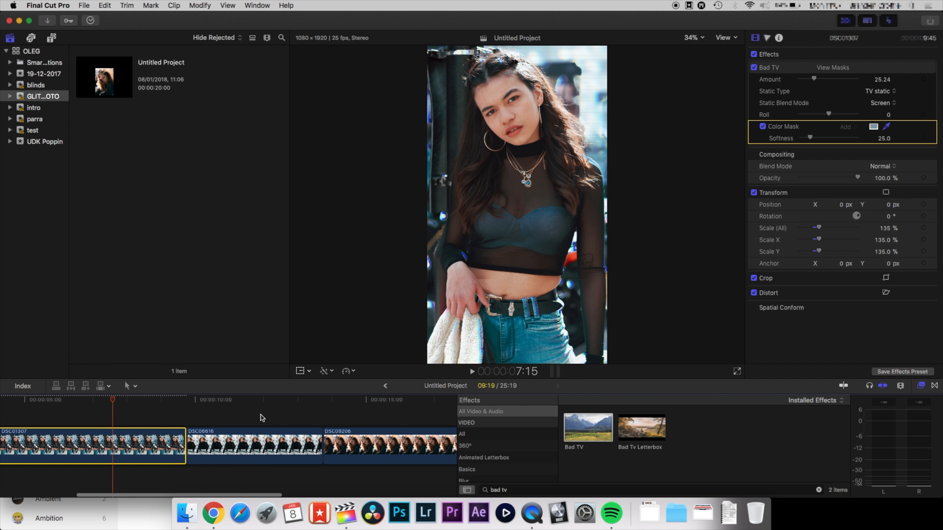
click(241, 400)
drag(320, 450, 424, 447)
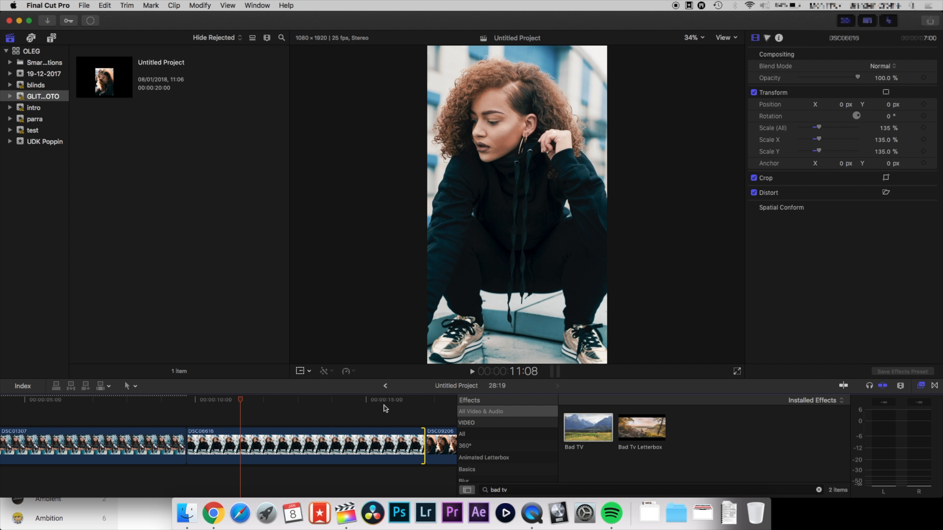
Apply the Bad TV effect to the second photo clip.
click(358, 446)
drag(601, 435, 388, 443)
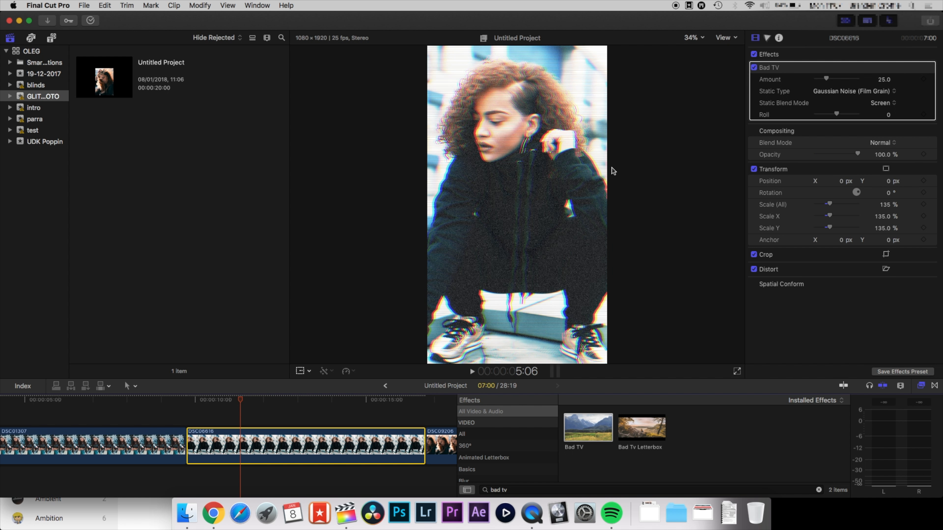
key(space)
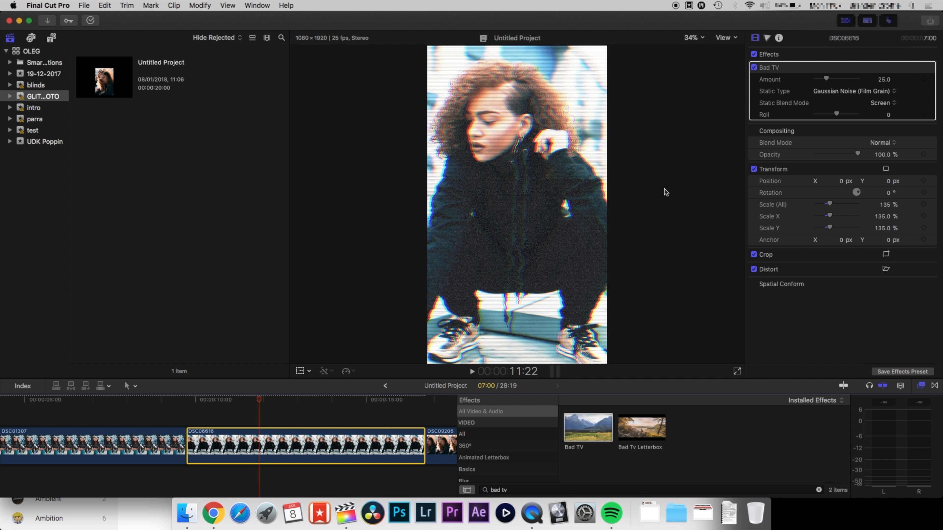
Add a color mask to the second clip's Bad TV effect, sampling the background near the top of the frame.
click(886, 67)
click(857, 83)
drag(554, 54, 575, 57)
key(space)
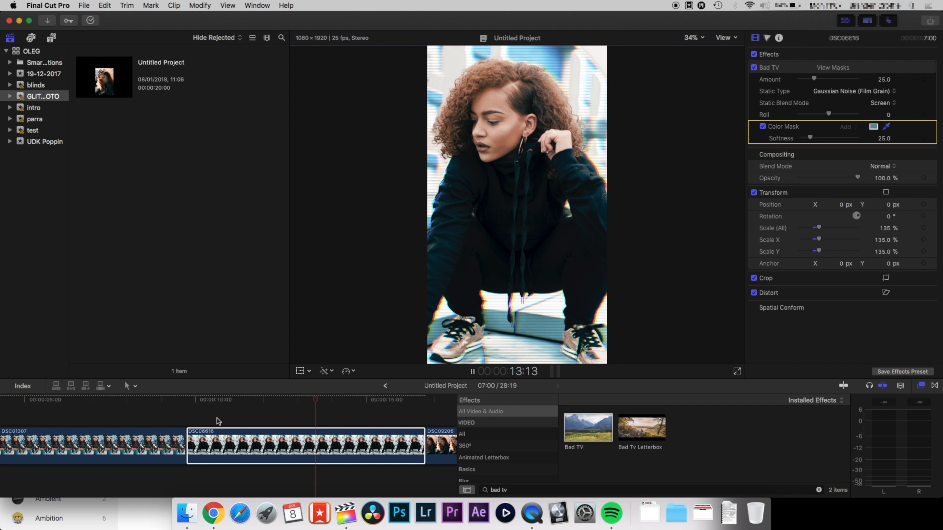
key(space)
Extend the third photo clip to a duration of 6:20.
scroll(200, 423, right, 5)
scroll(188, 424, right, 4)
click(169, 446)
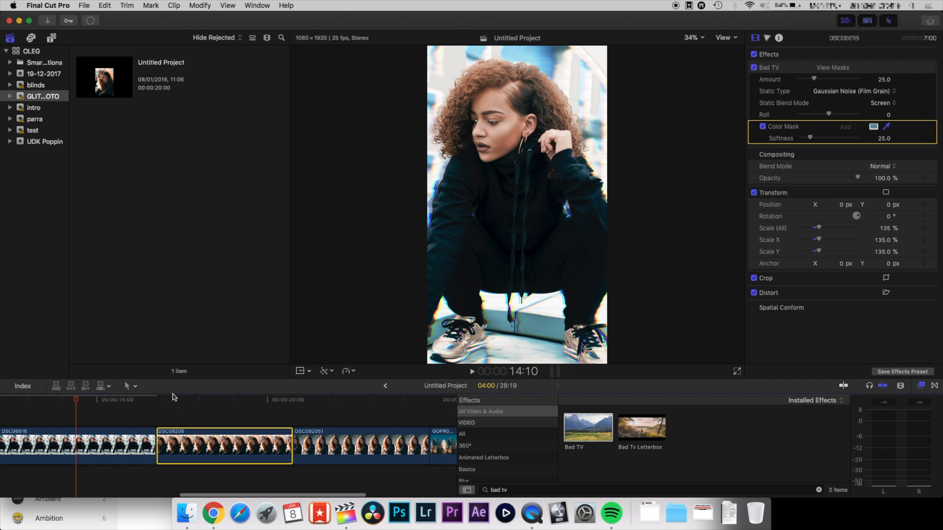
drag(288, 446, 387, 445)
Apply Bad TV to the third clip and add a color mask sampling the orange hair near the top.
drag(590, 442, 334, 442)
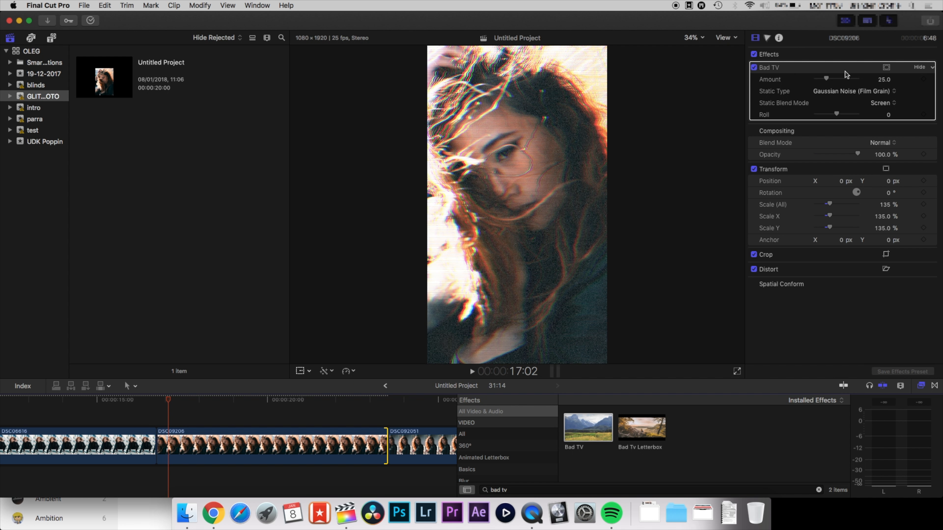
click(886, 68)
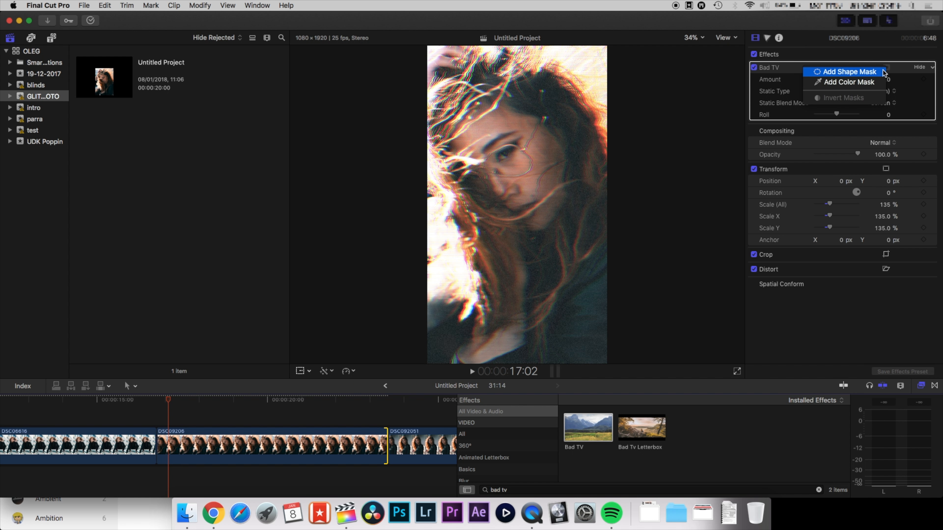
click(871, 82)
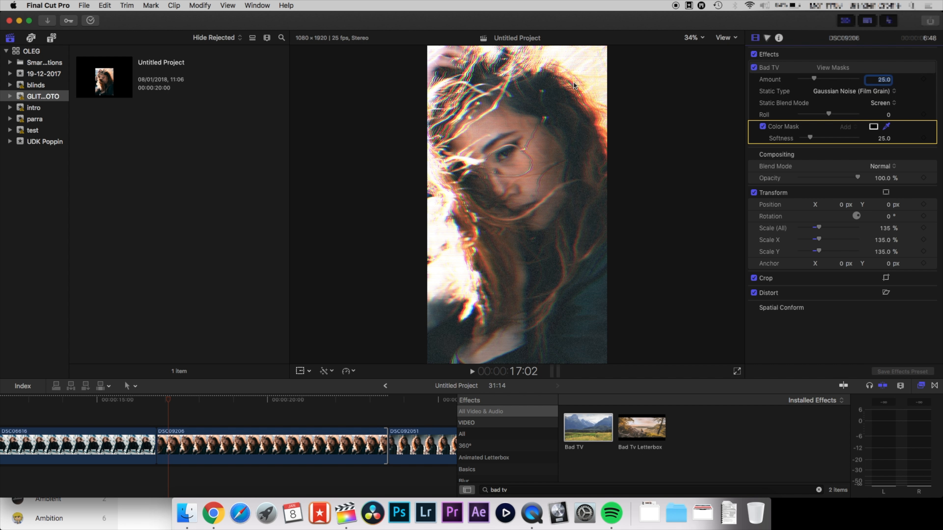
click(262, 445)
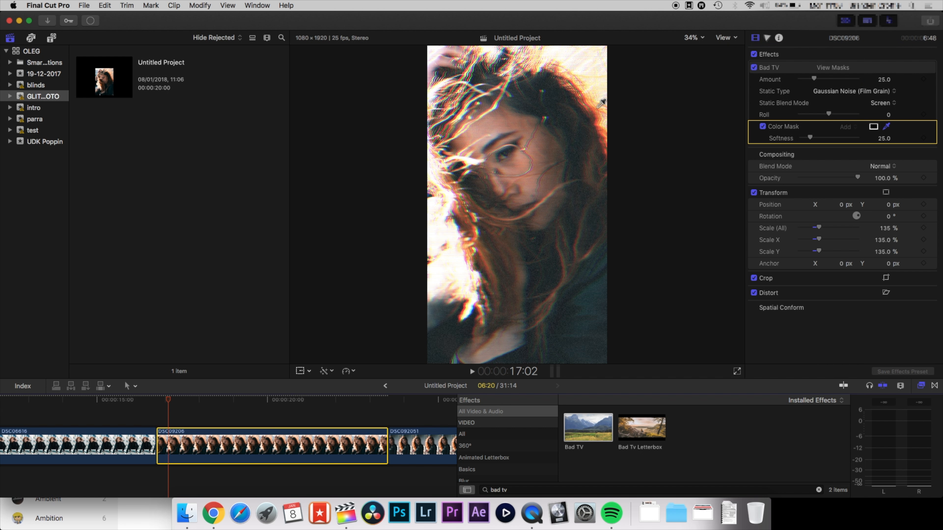
click(579, 92)
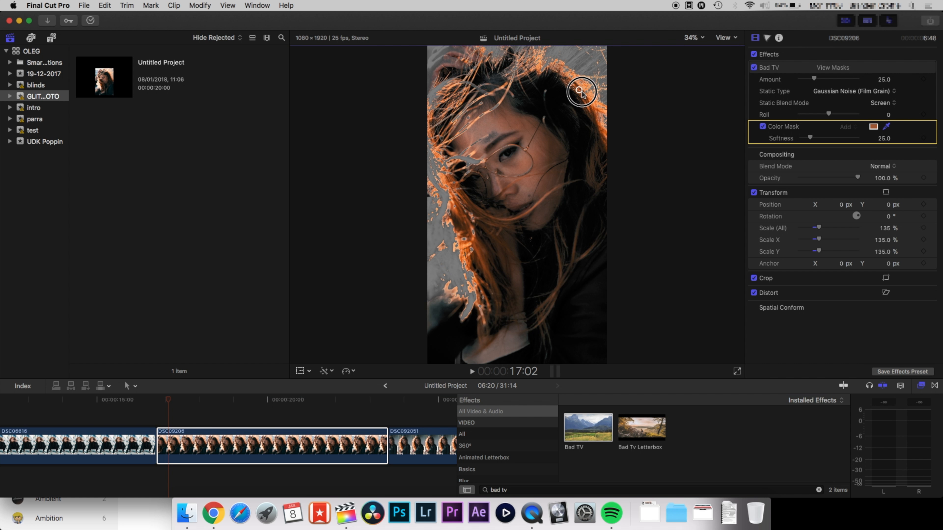
drag(573, 93, 583, 88)
key(space)
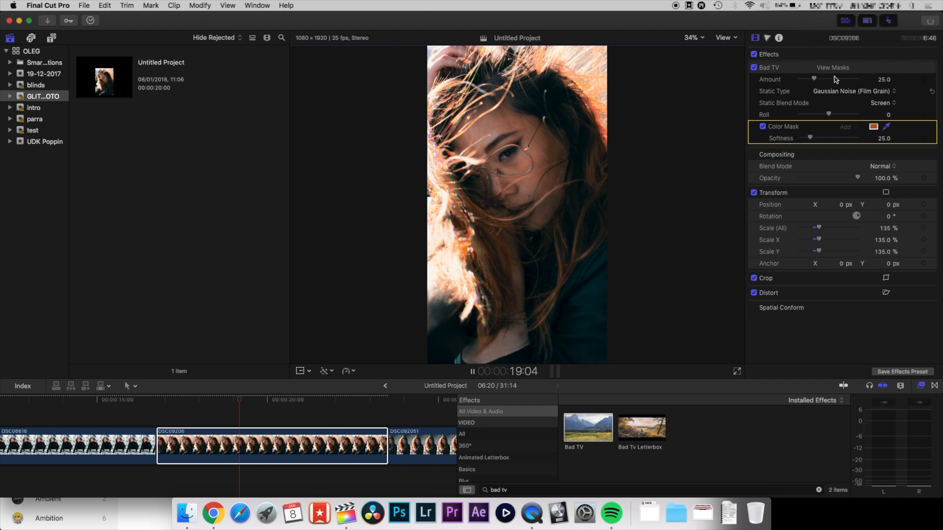
Increase the third clip's Bad TV Amount to about 33.55.
drag(813, 79, 819, 79)
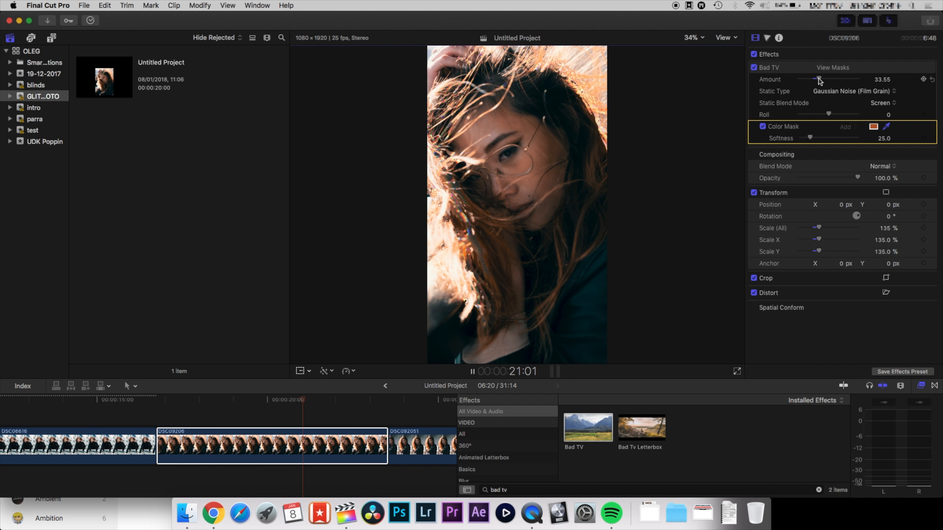
key(space)
Lengthen the final GOPR0084 clip so the project runs about 33 seconds.
scroll(369, 431, right, 10)
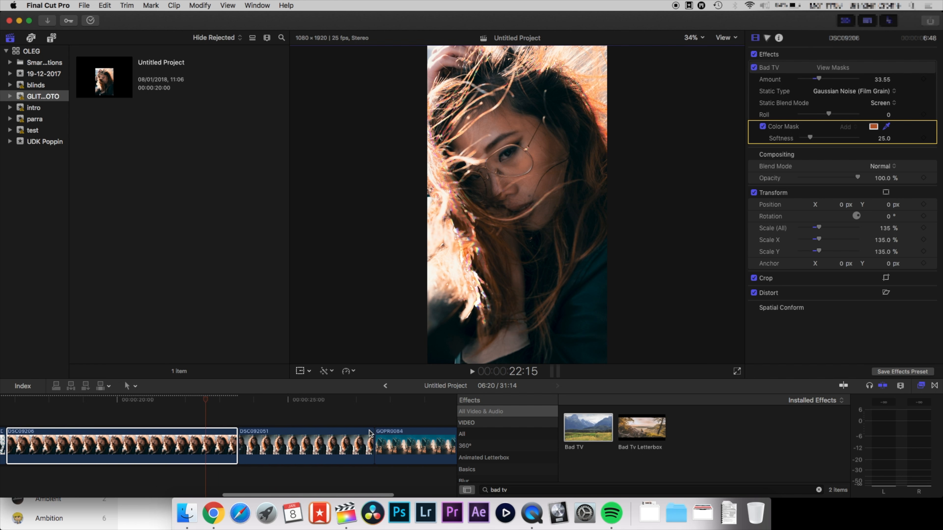
click(266, 405)
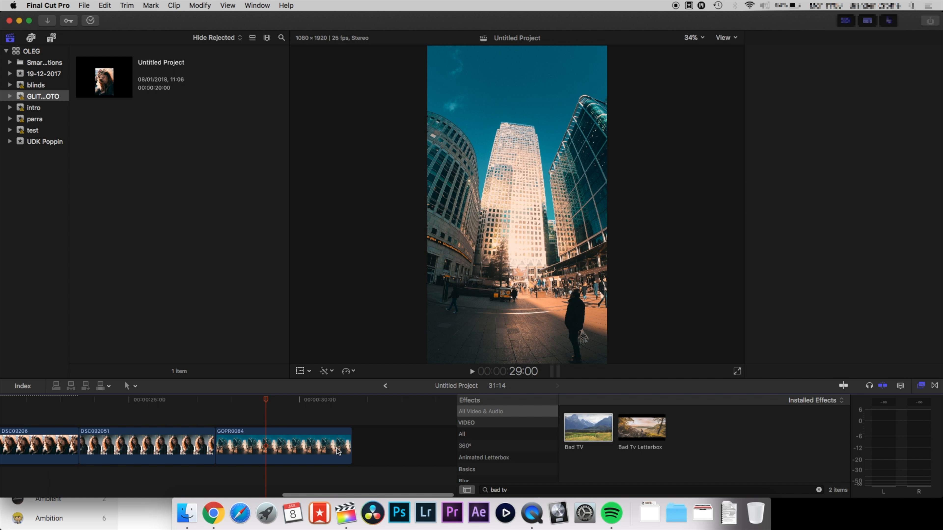
drag(348, 443, 410, 444)
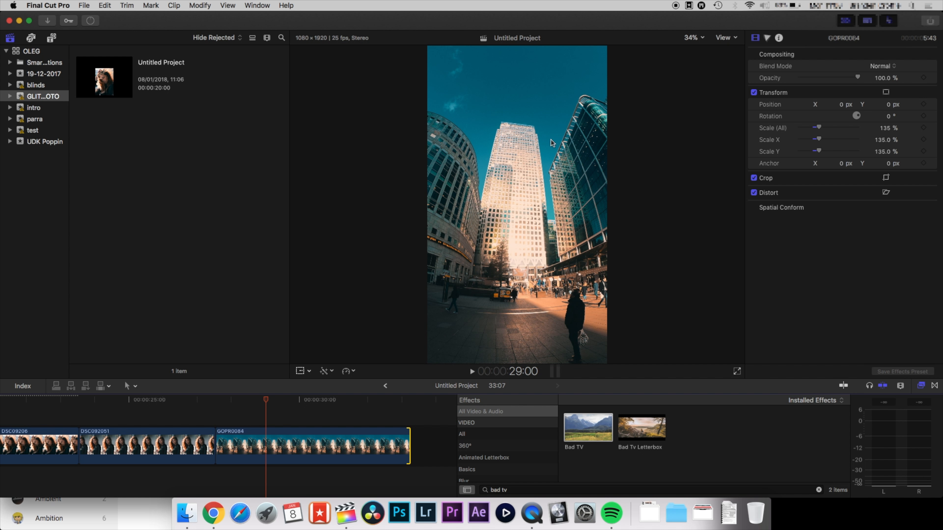
Apply Bad TV to the GOPR0084 clip and add a color mask sampling the blue sky at the top of the frame.
drag(594, 427, 372, 442)
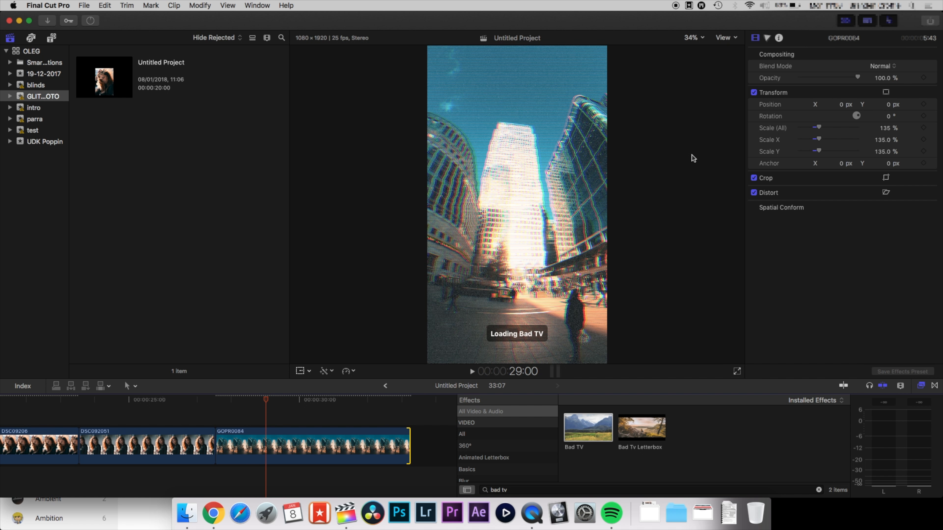
click(886, 68)
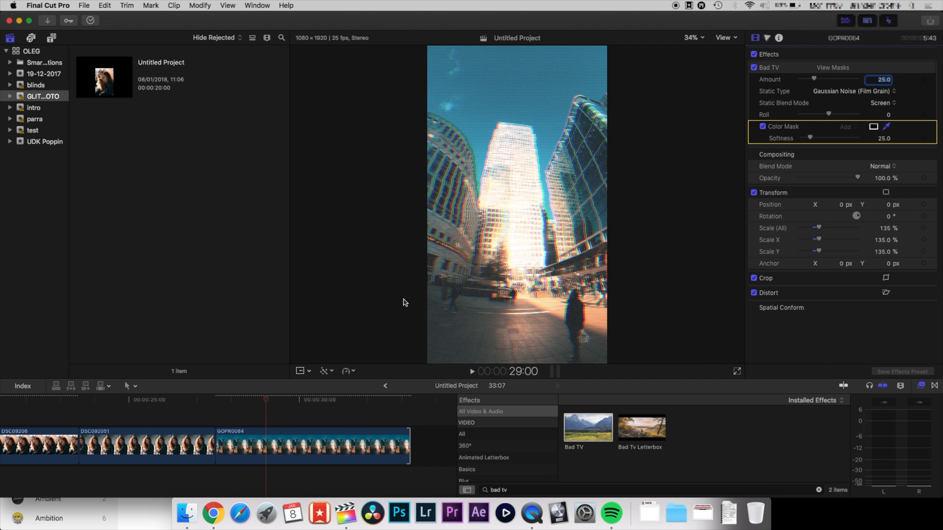
click(338, 443)
drag(510, 68, 558, 86)
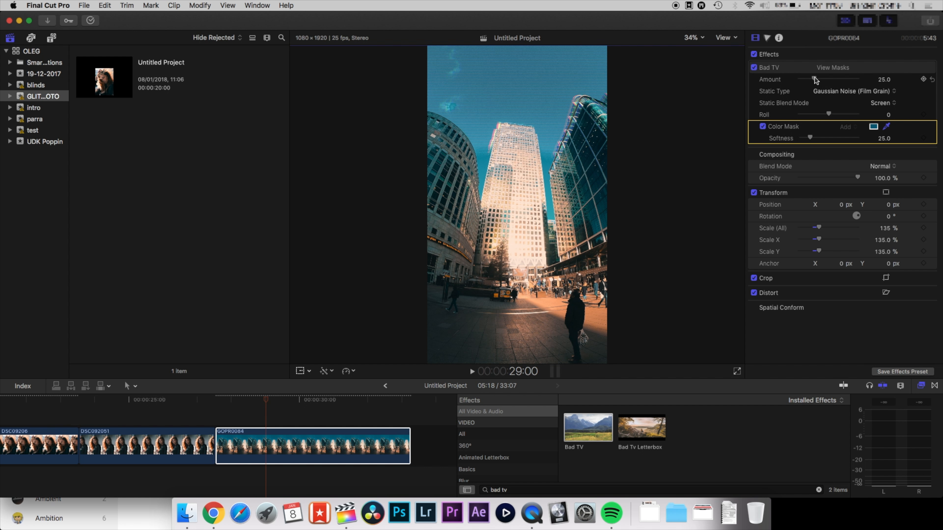
Set the clip's Bad TV Static Type to TV static, raise Amount to about 45.93, and play back the result.
click(823, 90)
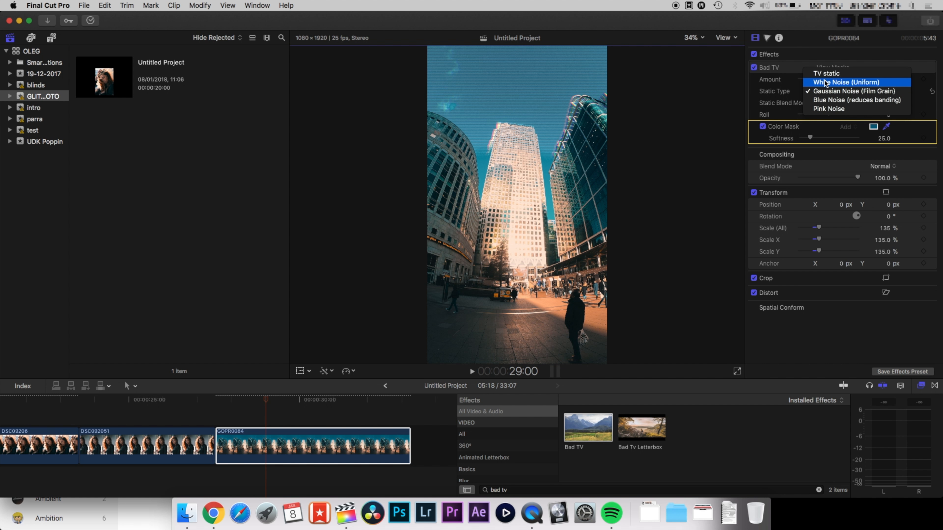
click(824, 73)
key(space)
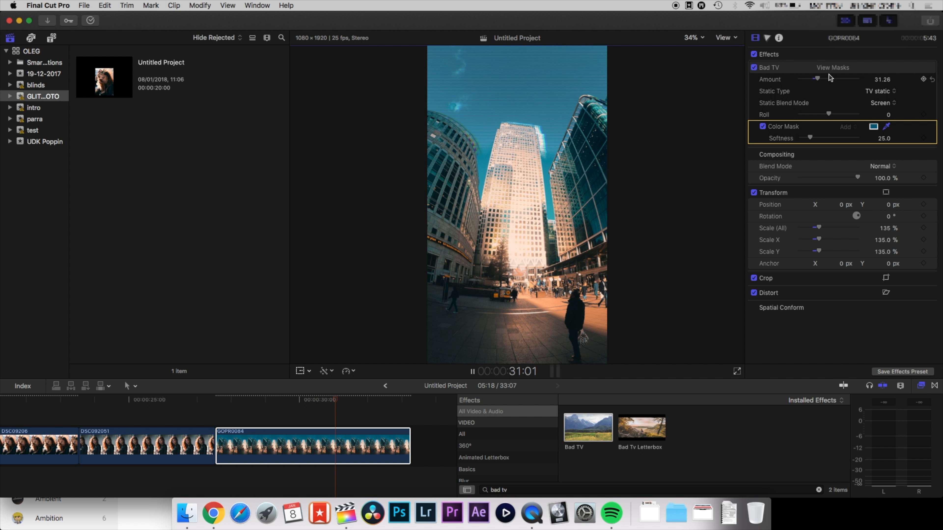
drag(822, 78, 826, 78)
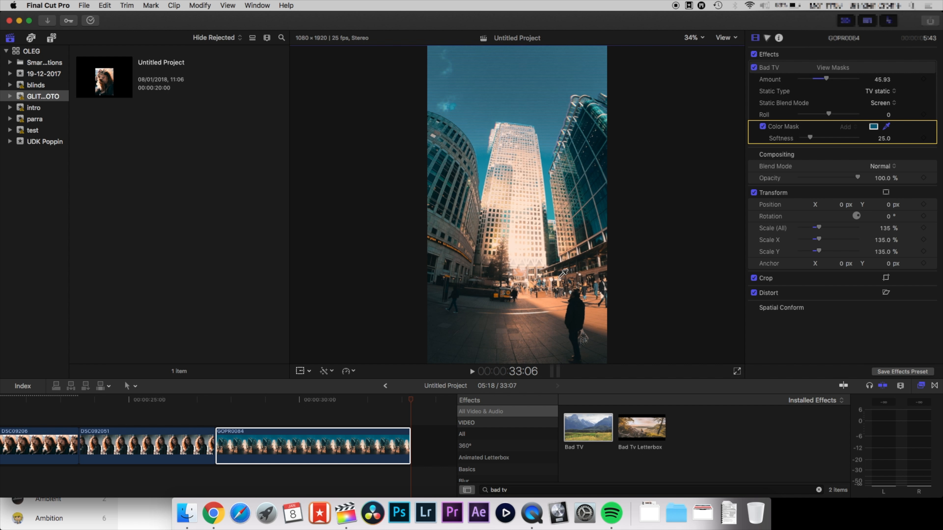
click(239, 404)
key(space)
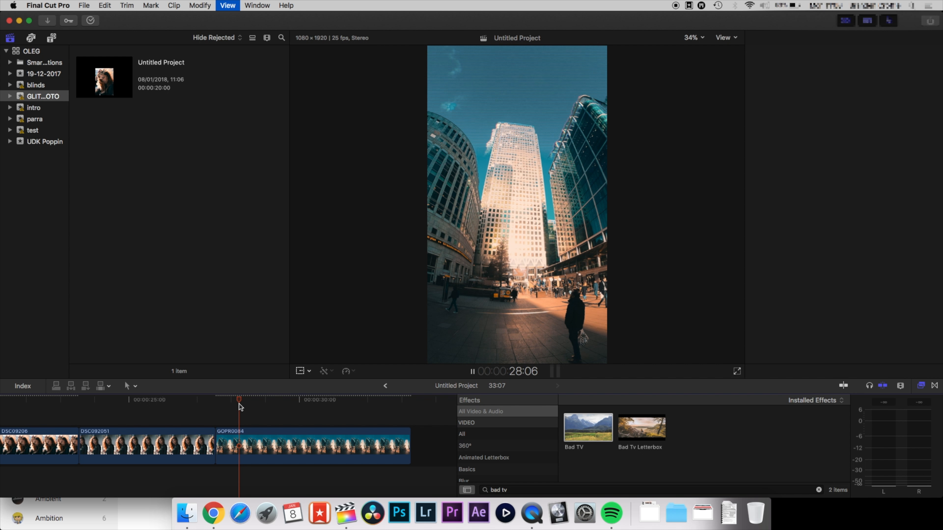
Extend the end of the GOPR0084 clip further along the timeline.
drag(410, 445, 463, 445)
scroll(350, 431, right, 2)
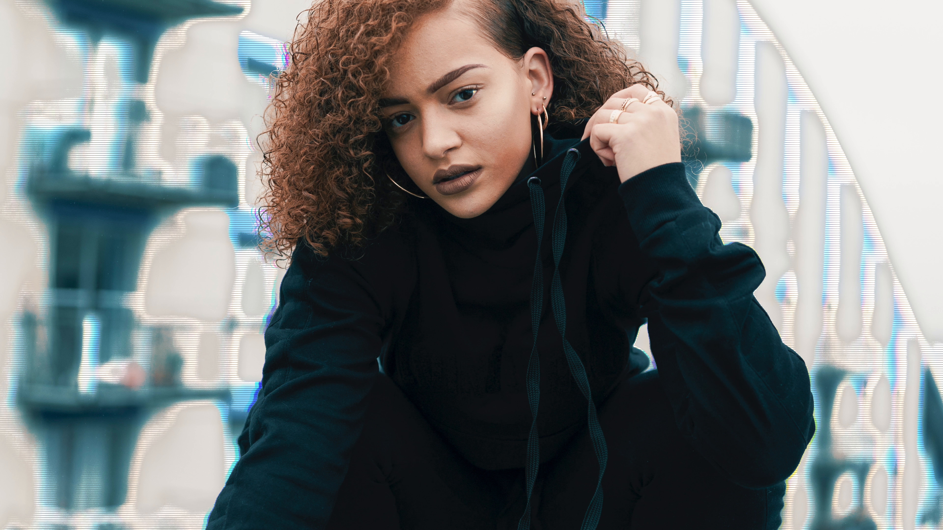